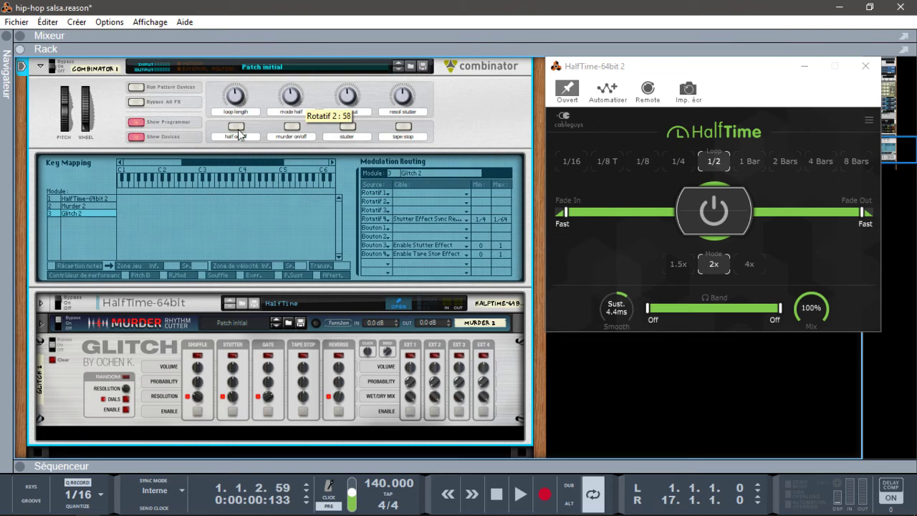
# Test the Combinator's half on/off, murder on/off, stutter and tape stop buttons, switching each one on and off.
pyautogui.click(238, 129)
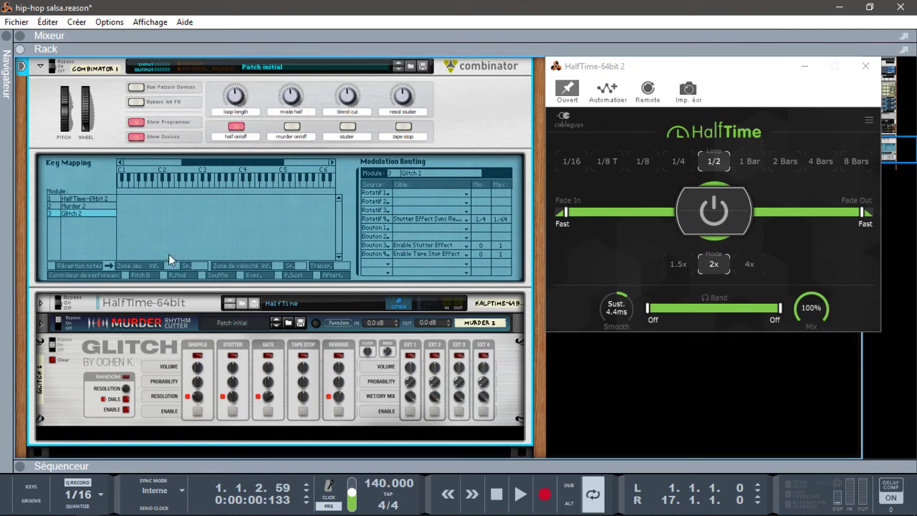
pyautogui.click(236, 126)
pyautogui.click(292, 129)
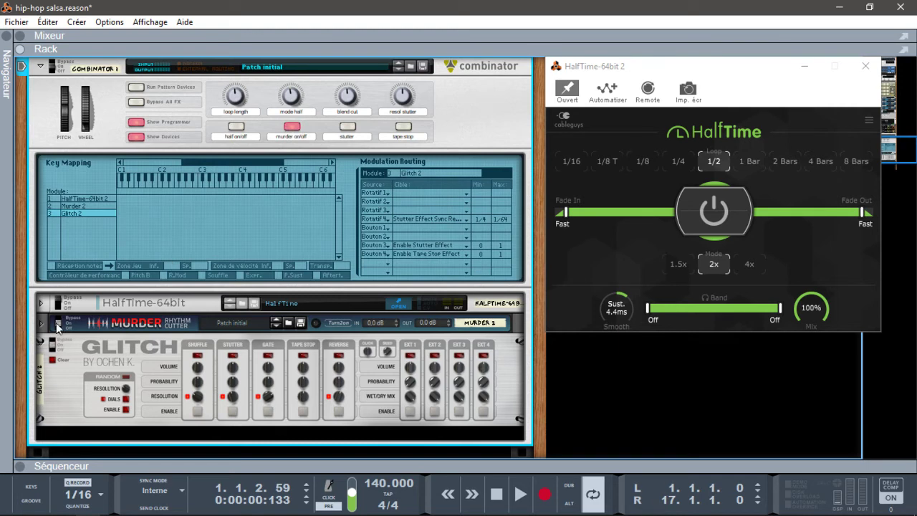
pyautogui.click(291, 128)
pyautogui.click(346, 129)
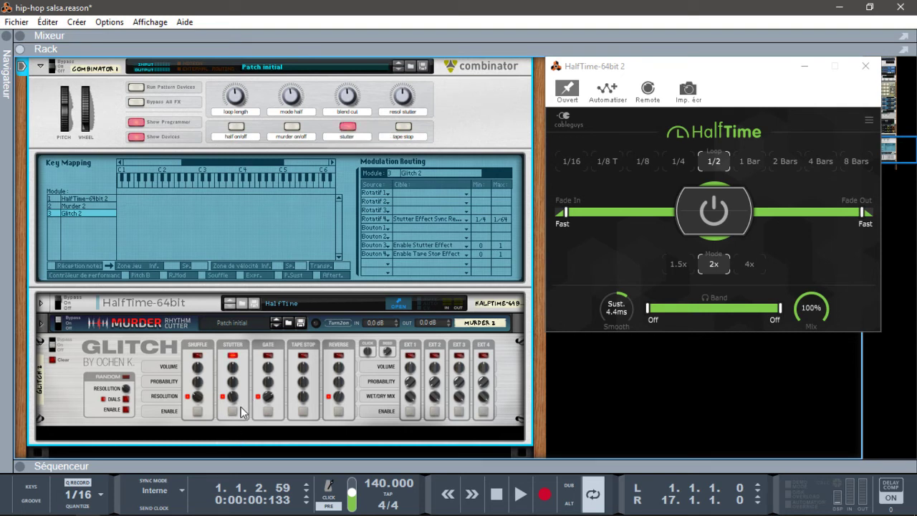
pyautogui.click(342, 129)
pyautogui.click(402, 128)
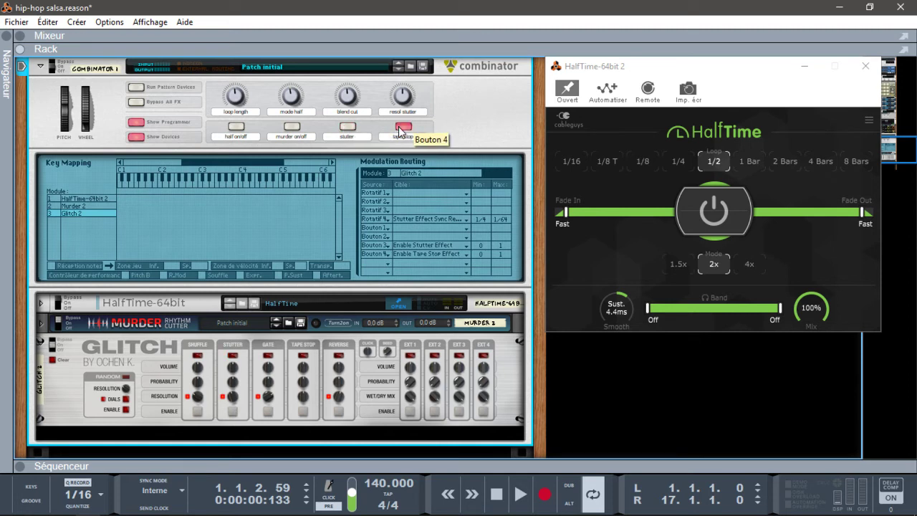
pyautogui.click(399, 129)
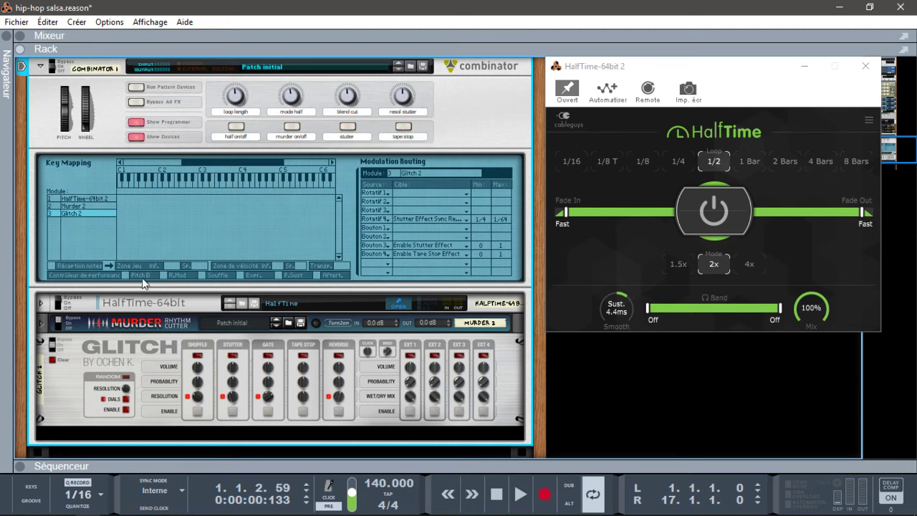
# Test the blend cut knob with Murder 2 unfolded and the resol stutter knob, and close the HalfTime window.
pyautogui.click(43, 323)
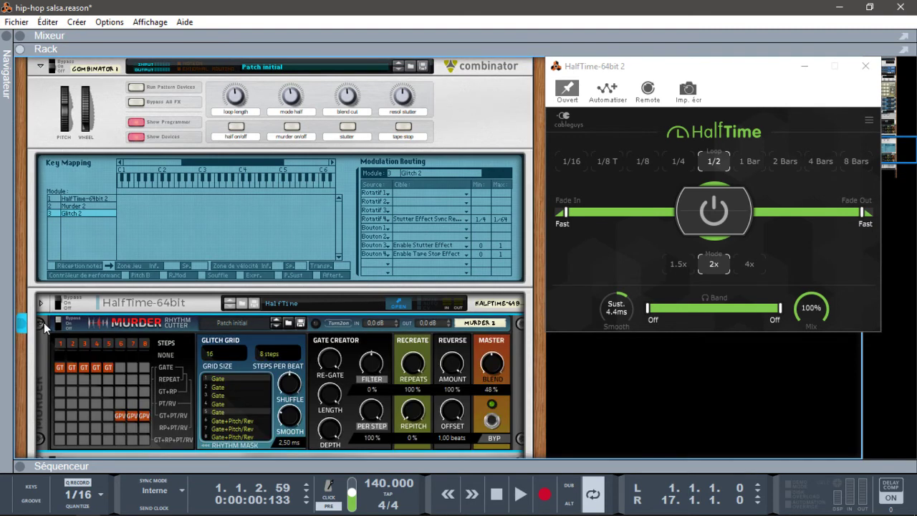
pyautogui.moveTo(347, 97)
pyautogui.mouseDown()
pyautogui.moveTo(341, 53)
pyautogui.moveTo(354, 5)
pyautogui.moveTo(367, 165)
pyautogui.moveTo(387, 123)
pyautogui.moveTo(364, 51)
pyautogui.moveTo(381, 117)
pyautogui.moveTo(365, 100)
pyautogui.mouseUp()
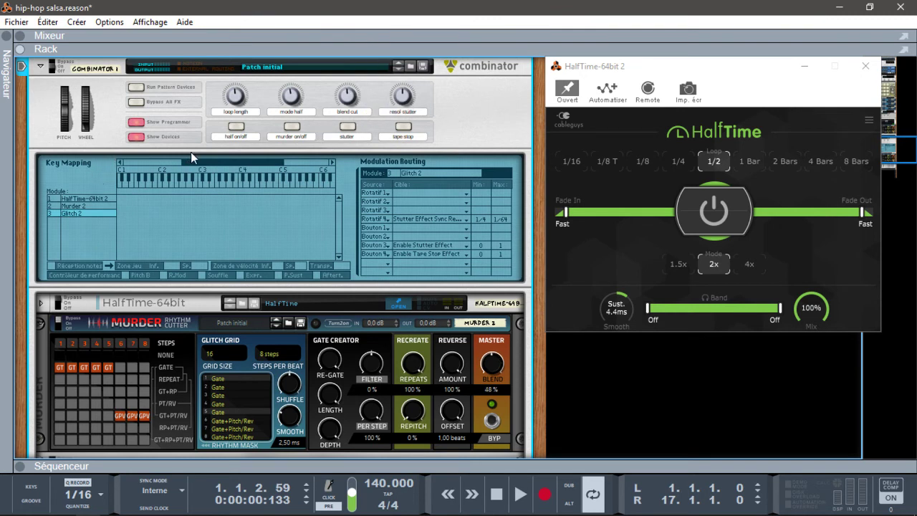
pyautogui.click(41, 320)
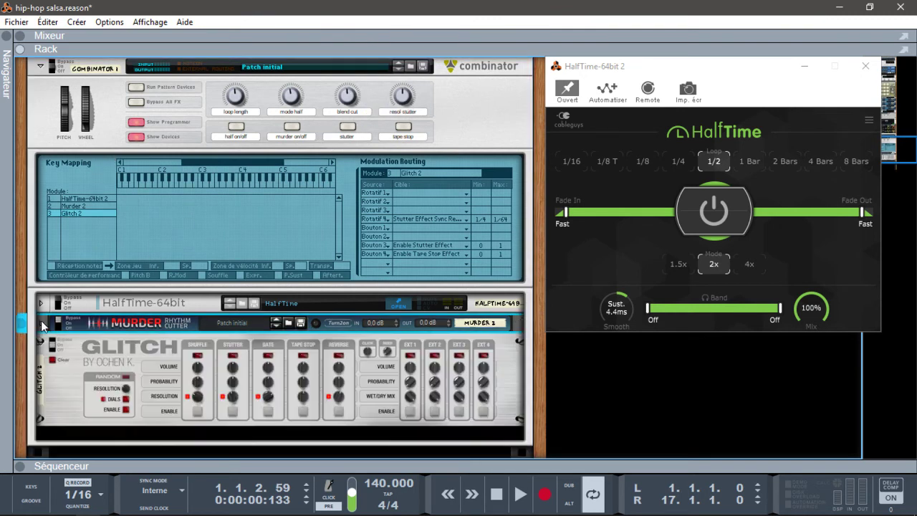
pyautogui.moveTo(400, 98)
pyautogui.mouseDown()
pyautogui.moveTo(390, 101)
pyautogui.moveTo(403, 95)
pyautogui.mouseUp()
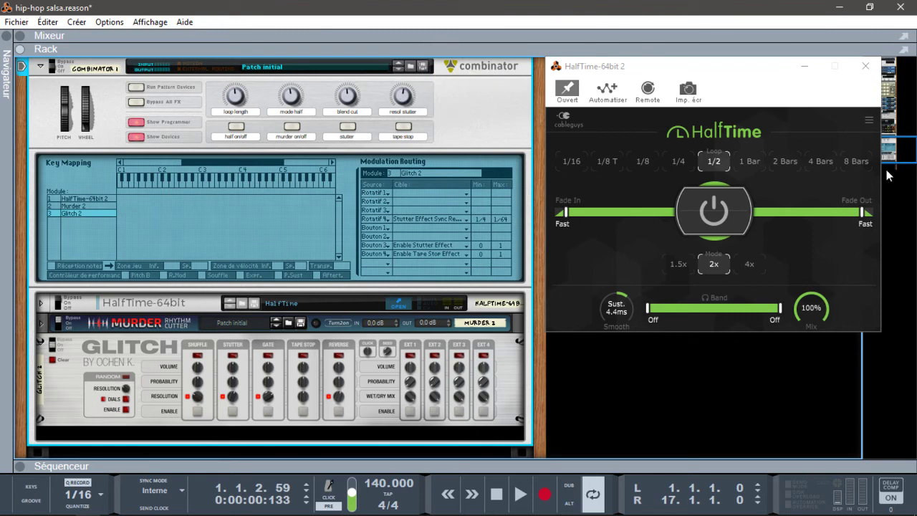
pyautogui.click(865, 65)
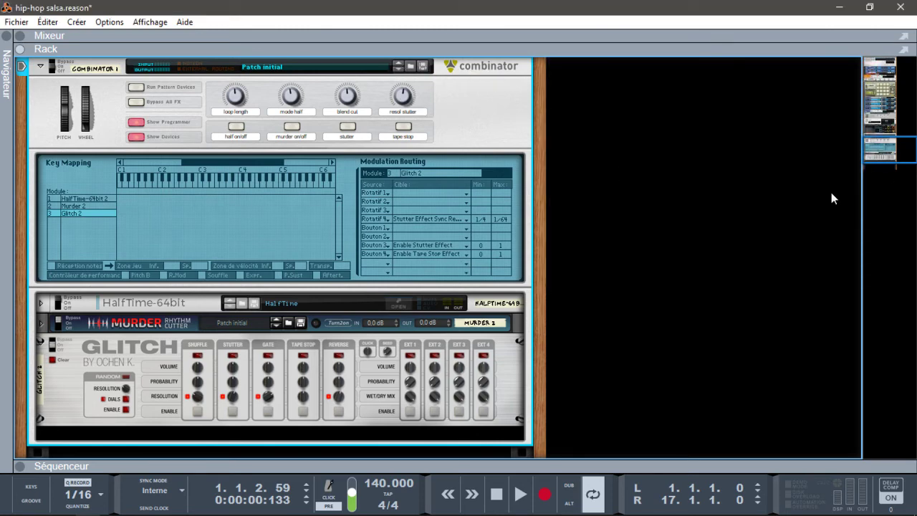
# Look over the save dialog for the Combinator 1 patch and leave it without saving.
pyautogui.moveTo(901, 151)
pyautogui.mouseDown()
pyautogui.moveTo(899, 127)
pyautogui.moveTo(899, 147)
pyautogui.mouseUp()
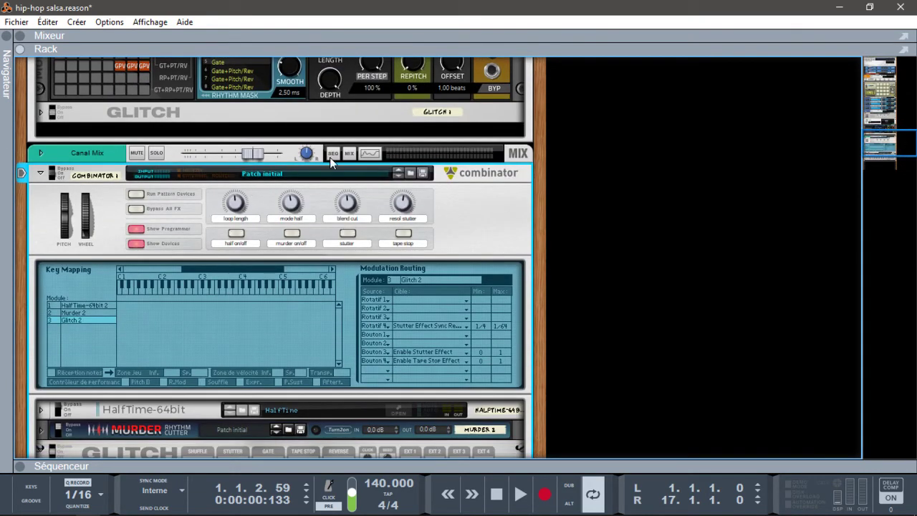
pyautogui.click(423, 173)
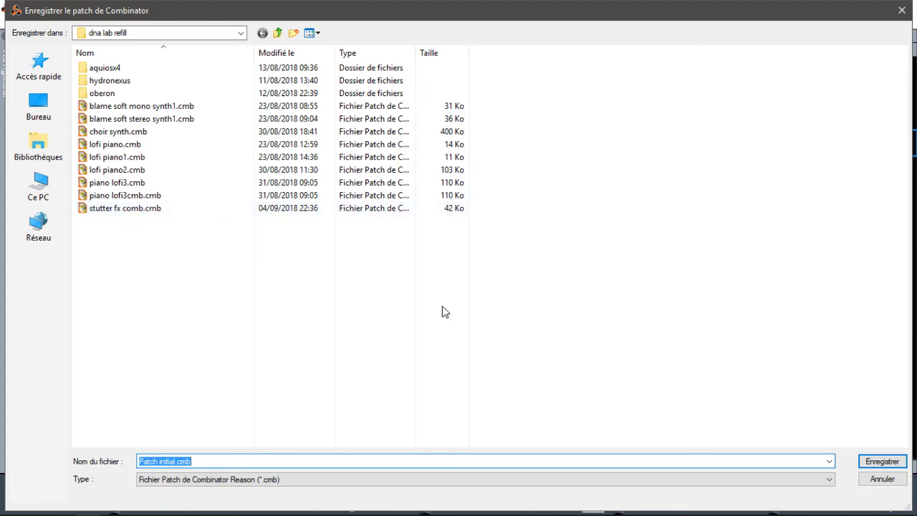
pyautogui.click(879, 477)
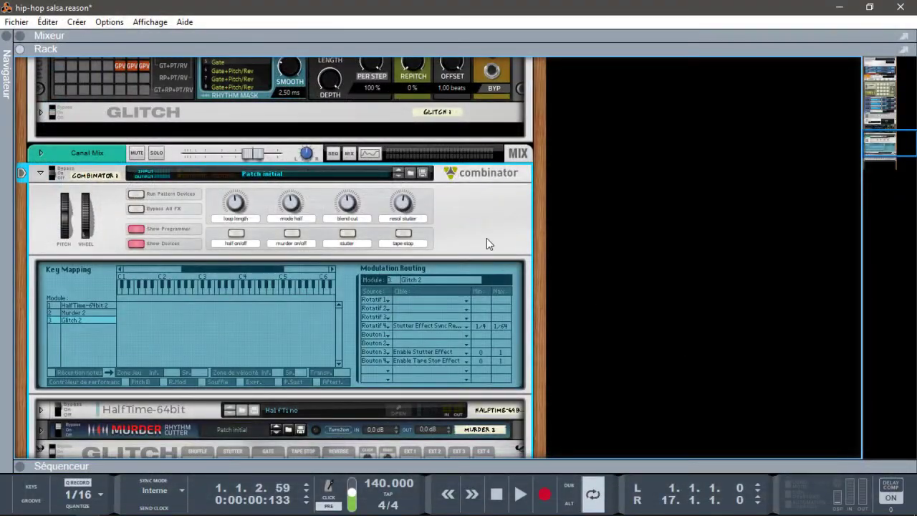
# Apply the wLYZfwh.jpg image as Combinator 1's panel backdrop and hide its programmer and devices.
pyautogui.rightClick(471, 202)
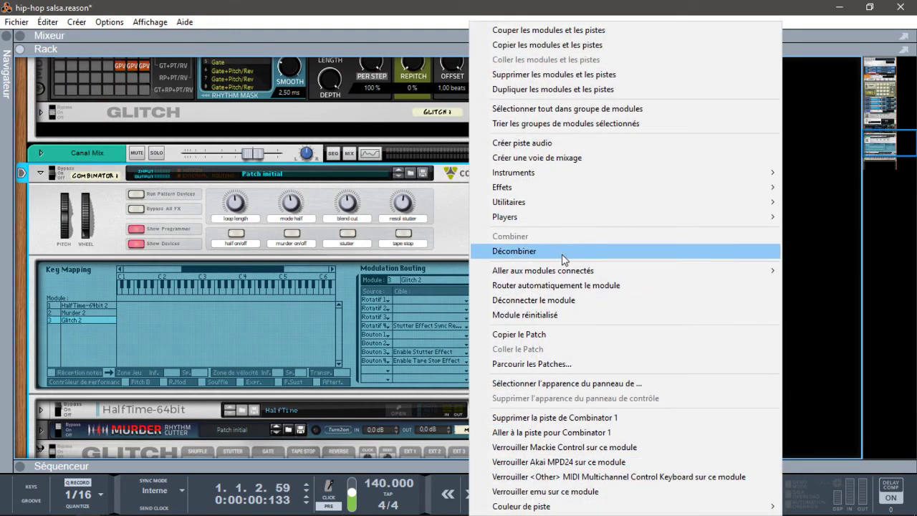
pyautogui.click(560, 386)
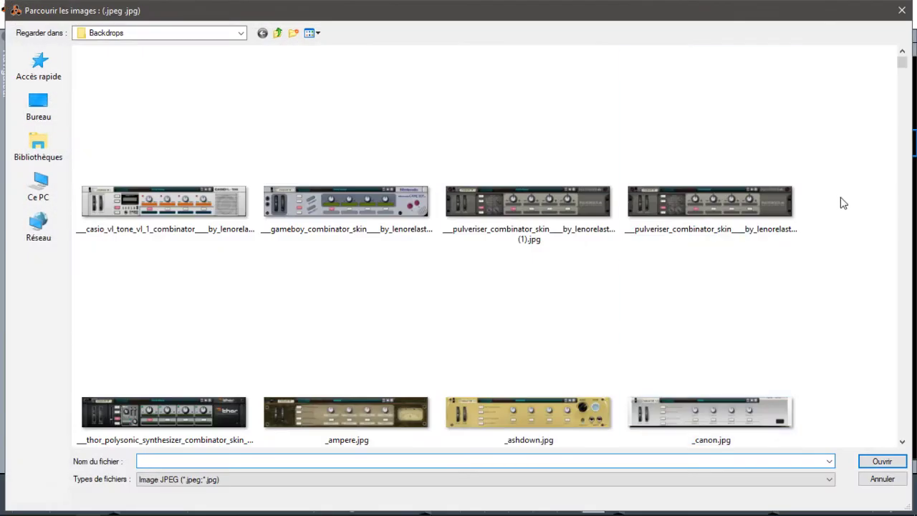
pyautogui.moveTo(901, 66); pyautogui.dragTo(911, 420)
pyautogui.click(579, 324)
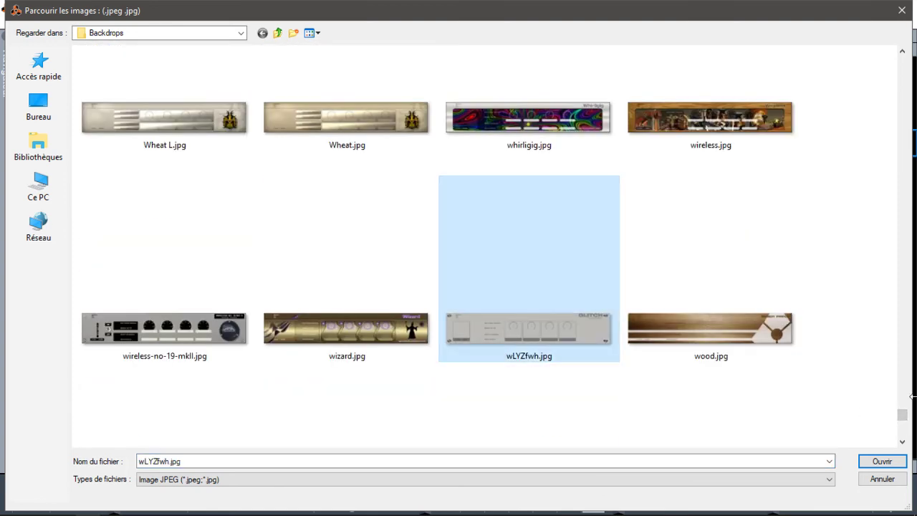
pyautogui.click(888, 465)
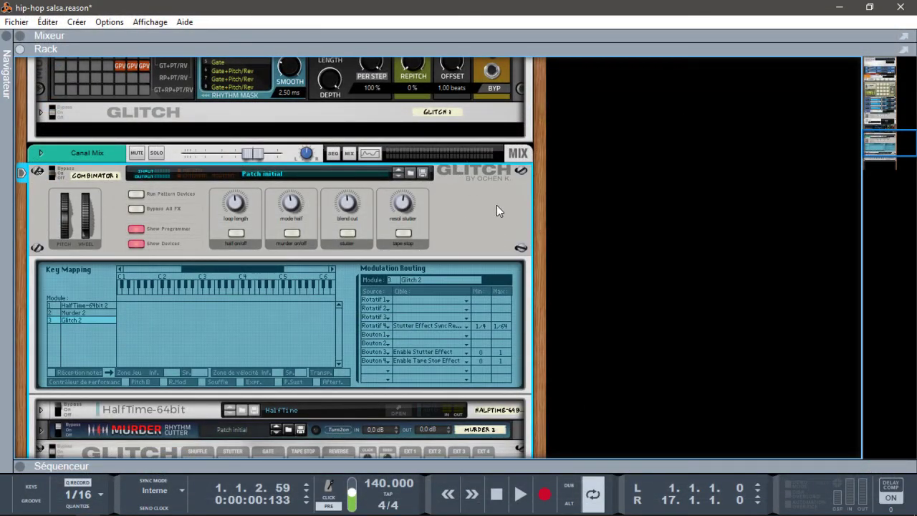
pyautogui.click(136, 230)
pyautogui.click(136, 243)
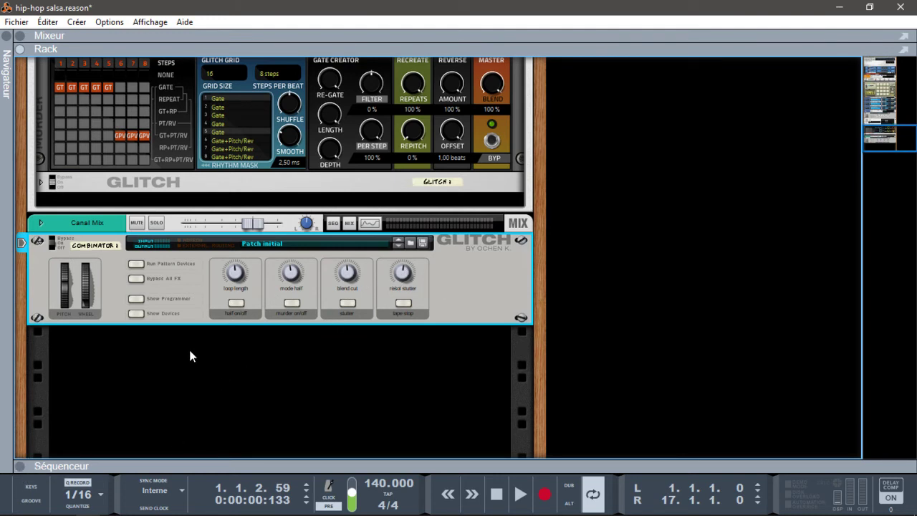
pyautogui.rightClick(487, 282)
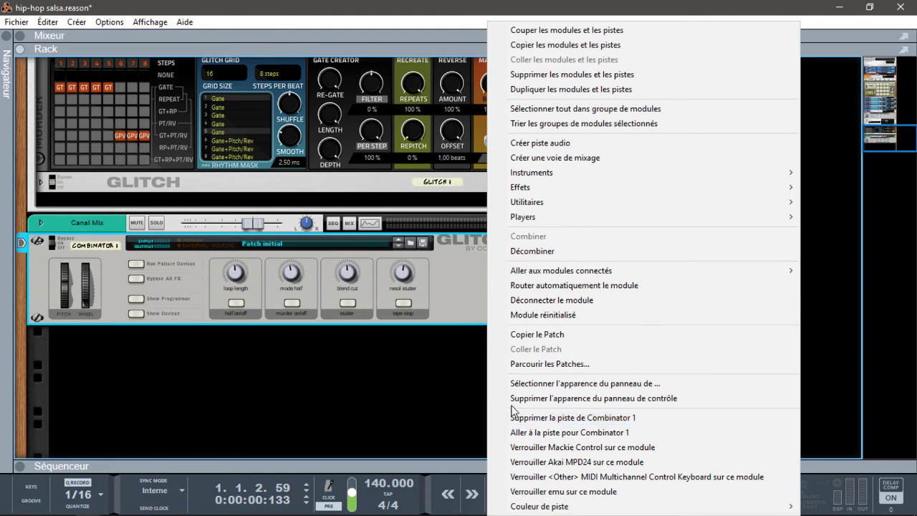
pyautogui.click(441, 283)
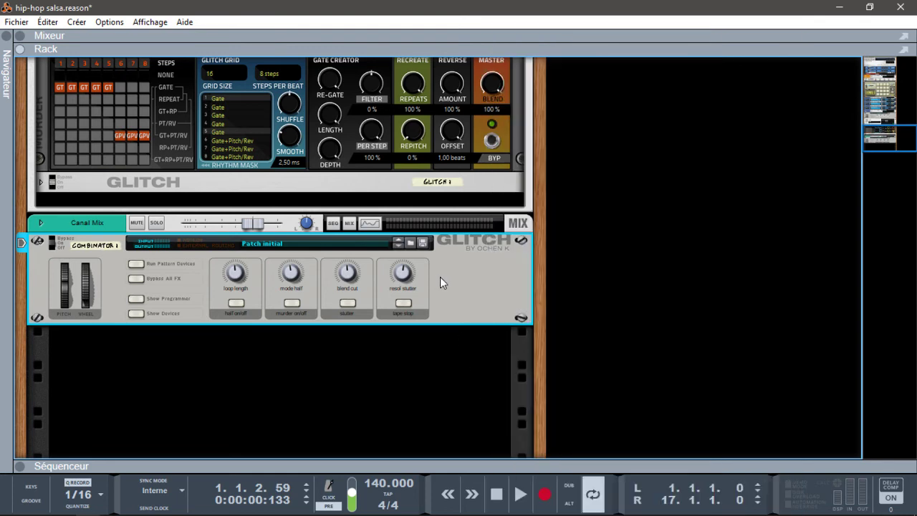
pyautogui.press('Delete')
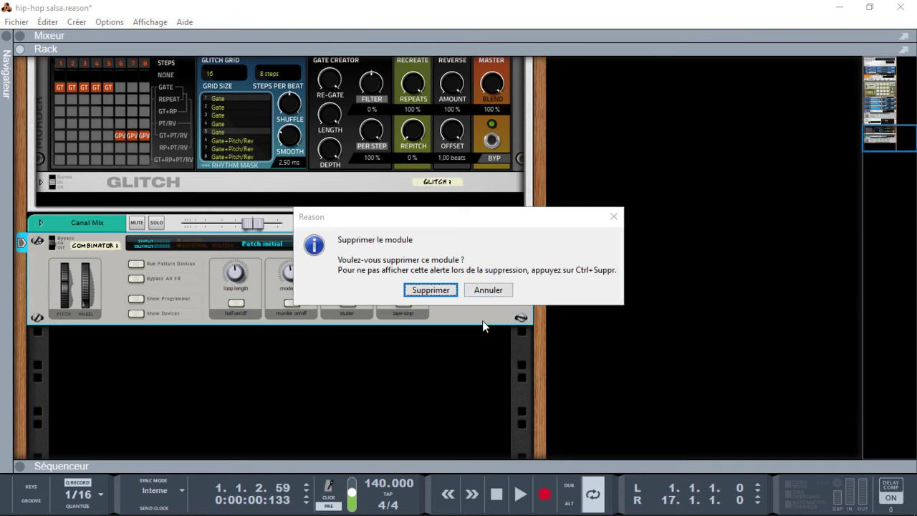
pyautogui.click(489, 290)
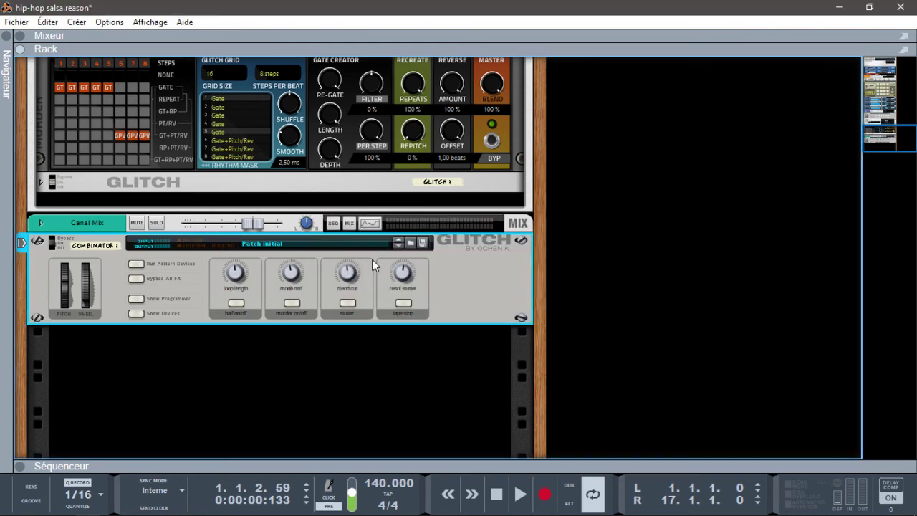
# Examine the cable routing on the back of the rack between Canal Mix, Combinator 1, HalfTime, Murder 2 and Glitch 2.
pyautogui.click(143, 314)
pyautogui.press('Tab')
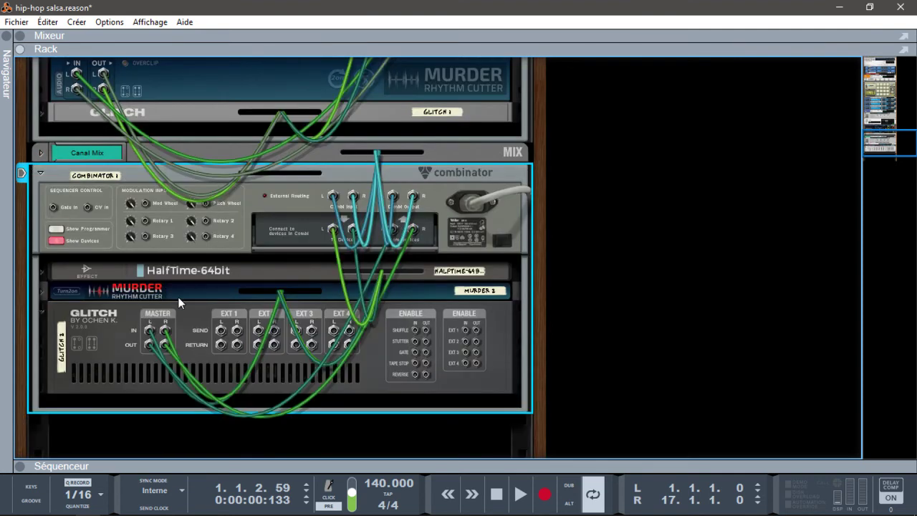
pyautogui.click(40, 271)
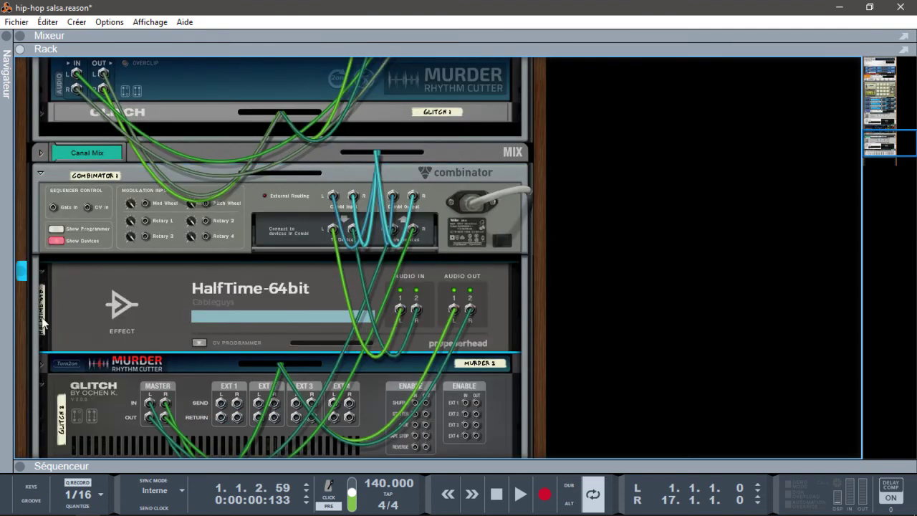
pyautogui.click(41, 364)
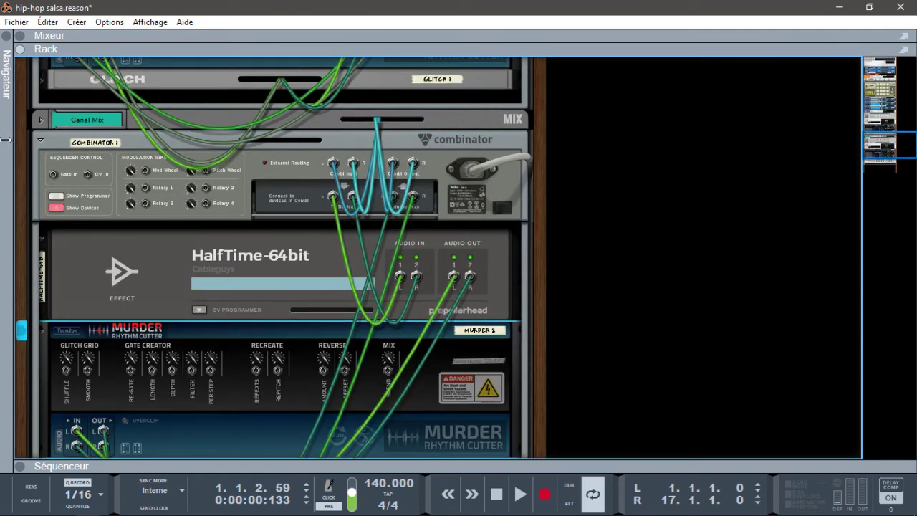
pyautogui.click(40, 120)
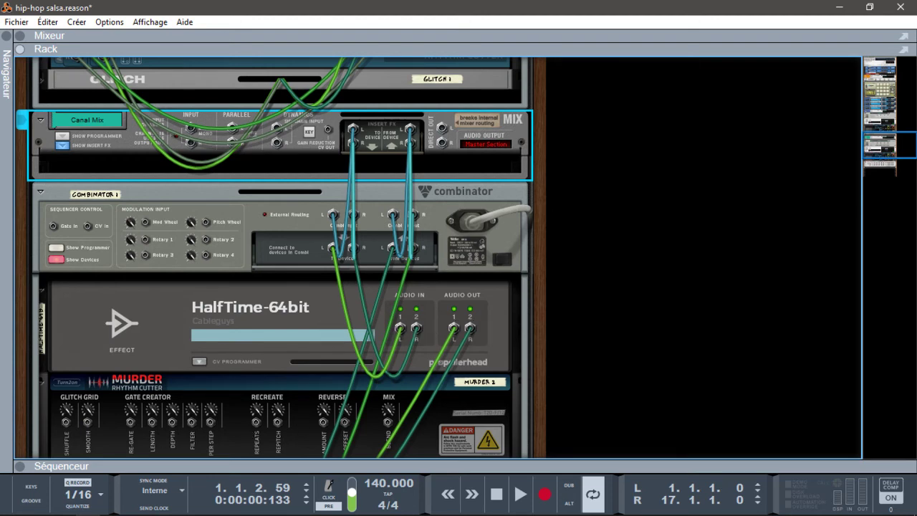
pyautogui.moveTo(885, 150); pyautogui.dragTo(882, 163)
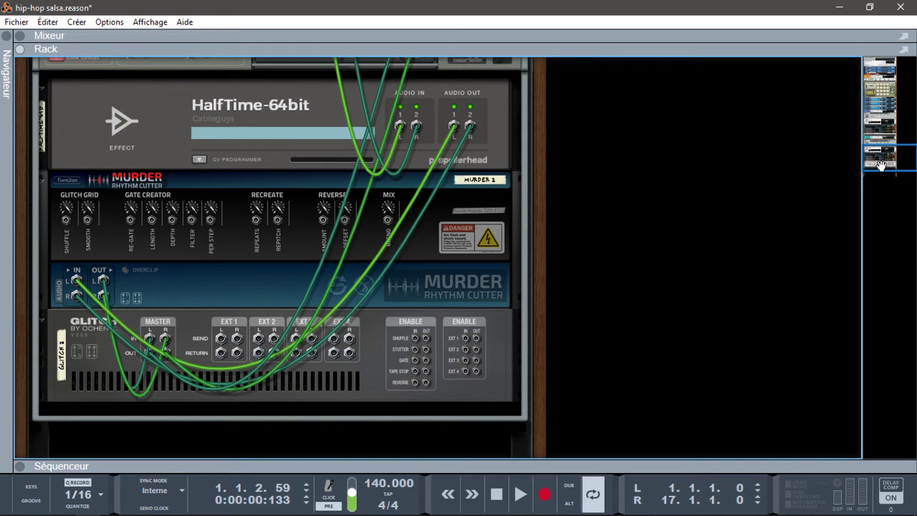
# Delete the Canal Mix channel together with its Combinator 1 insert effect.
pyautogui.moveTo(886, 162)
pyautogui.mouseDown()
pyautogui.moveTo(881, 137)
pyautogui.moveTo(880, 149)
pyautogui.mouseUp()
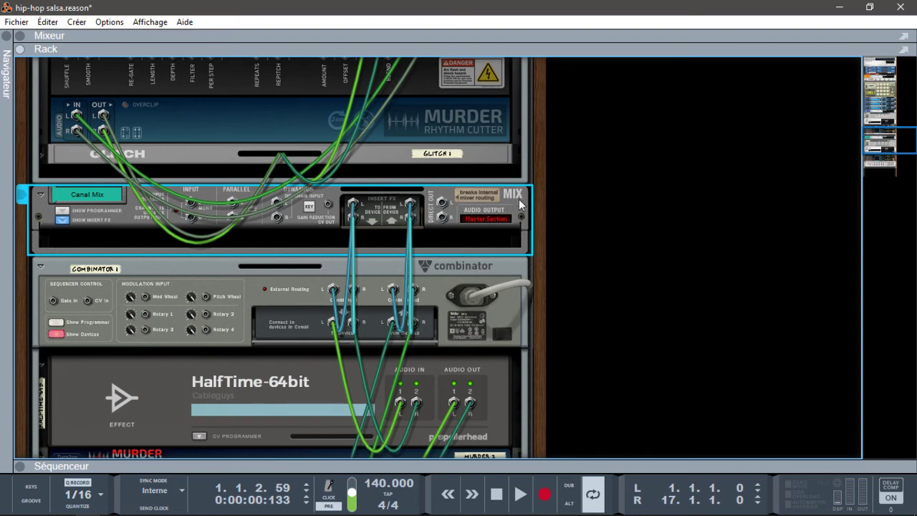
pyautogui.press('Delete')
pyautogui.press('Return')
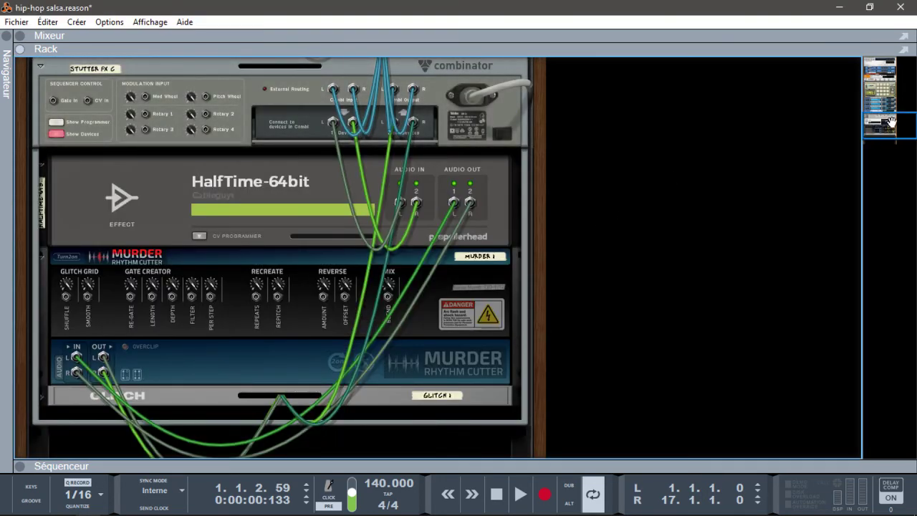
# Show the insert FX section of the Bus 1 mix channel and flip the rack back to its front.
pyautogui.moveTo(889, 123); pyautogui.dragTo(892, 115)
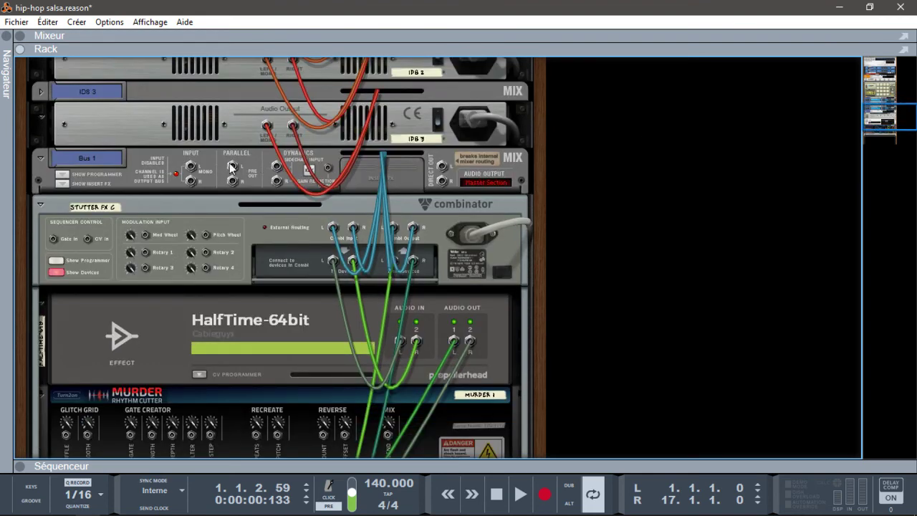
pyautogui.click(63, 183)
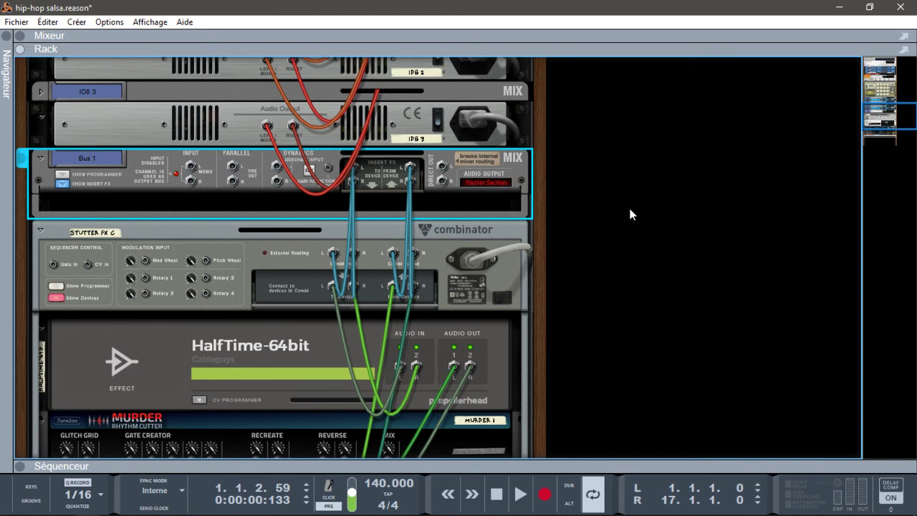
pyautogui.press('Tab')
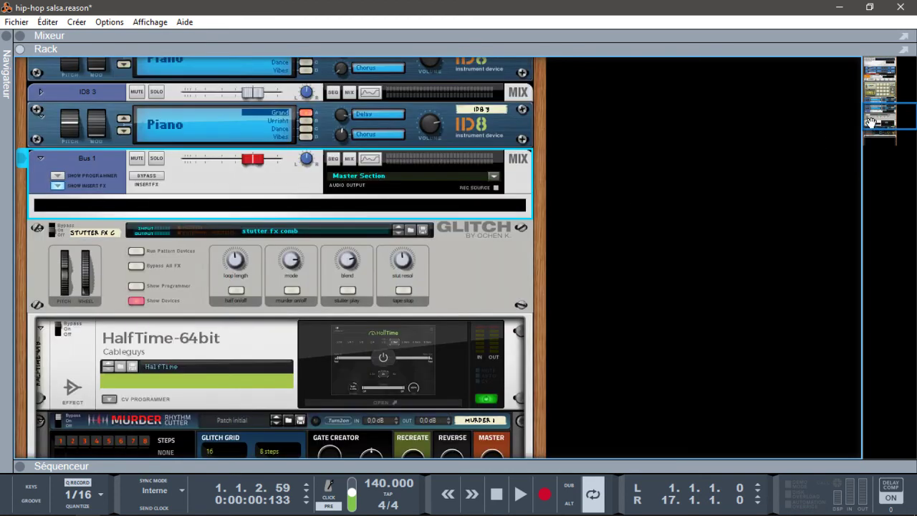
# Show the sequencer alone instead of the rack and play the song with the stutter fx comb track selected.
pyautogui.click(20, 467)
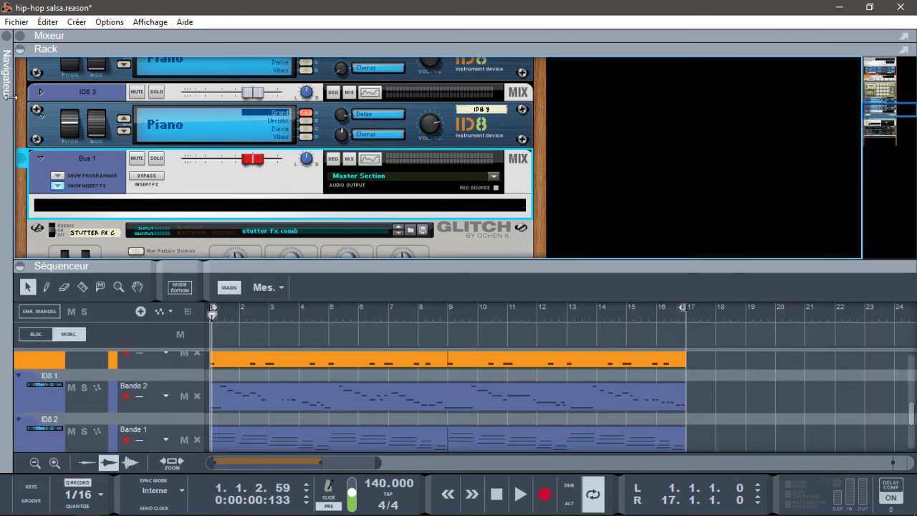
pyautogui.click(20, 49)
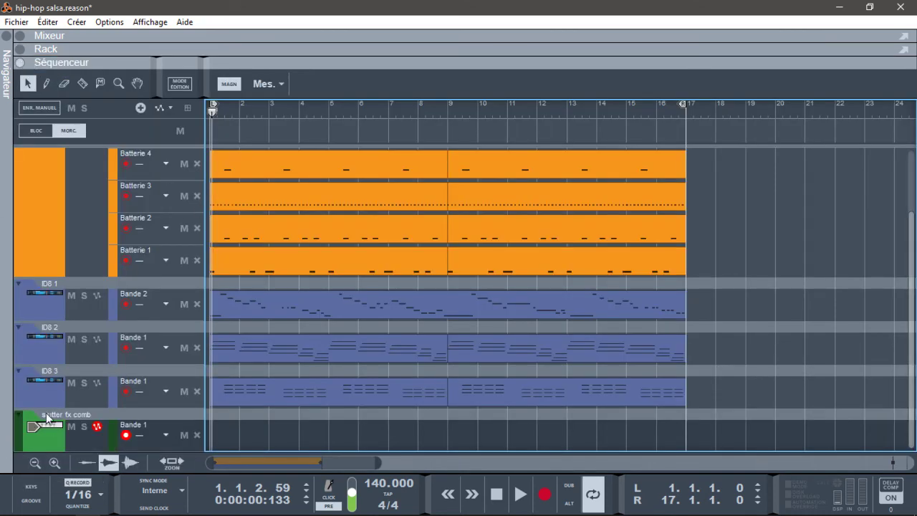
pyautogui.click(76, 445)
pyautogui.press('space')
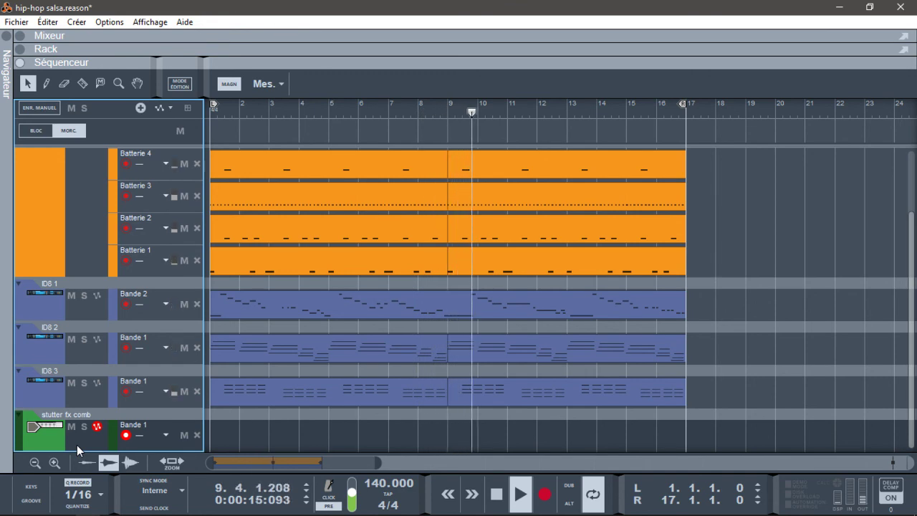
# Show the rack together with the sequencer, keeping the stutter fx comb device and its track in view.
pyautogui.click(20, 62)
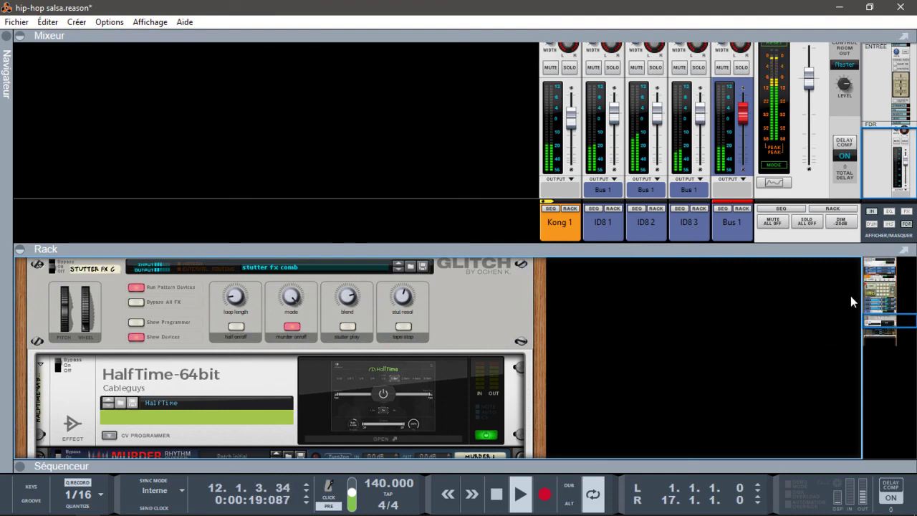
pyautogui.click(20, 37)
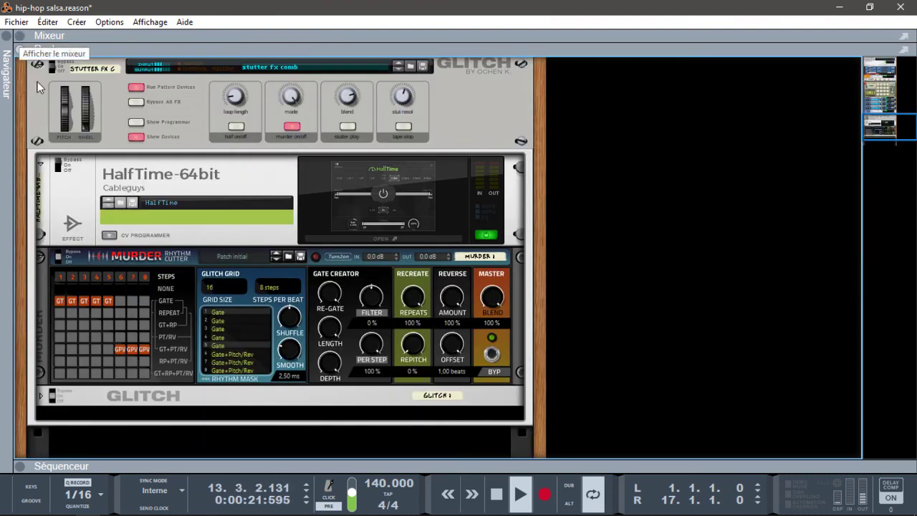
pyautogui.click(21, 467)
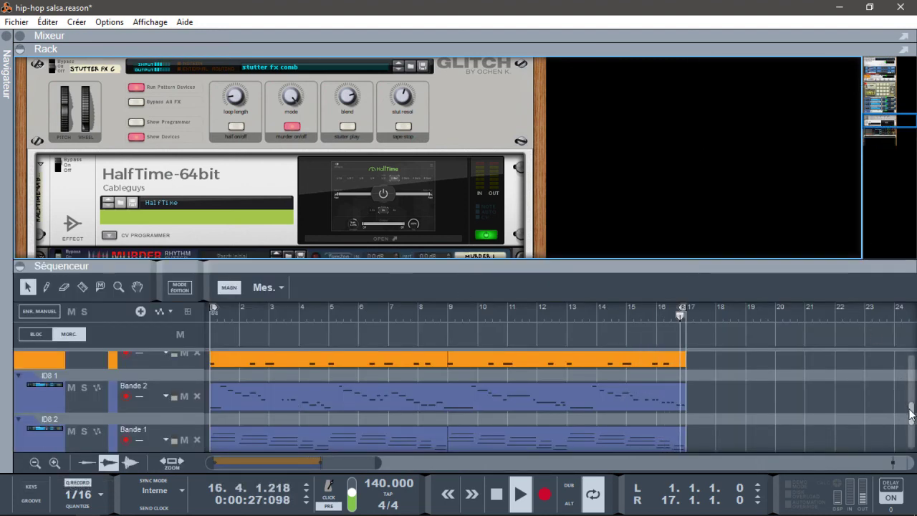
pyautogui.scroll(-3, 874, 402)
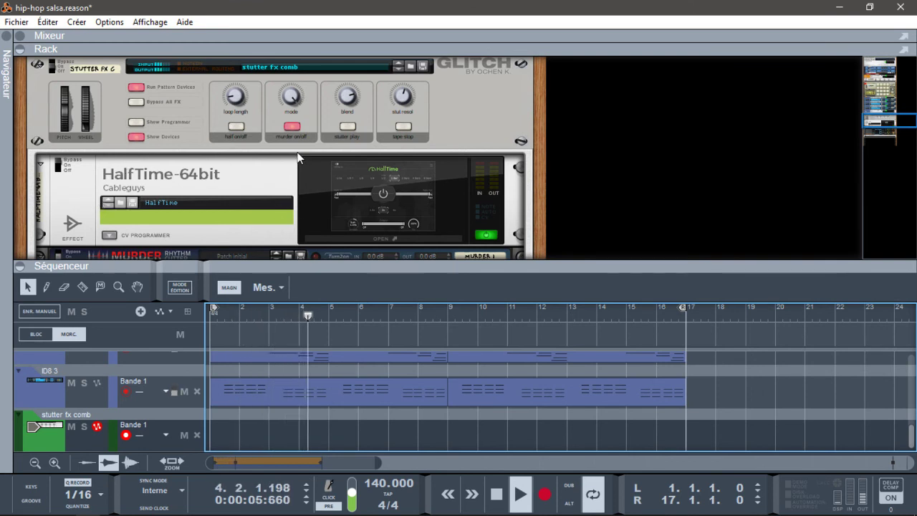
# Open the HalfTime plugin window and audition the song from bar 1 with the Combinator's half on/off effect.
pyautogui.click(384, 238)
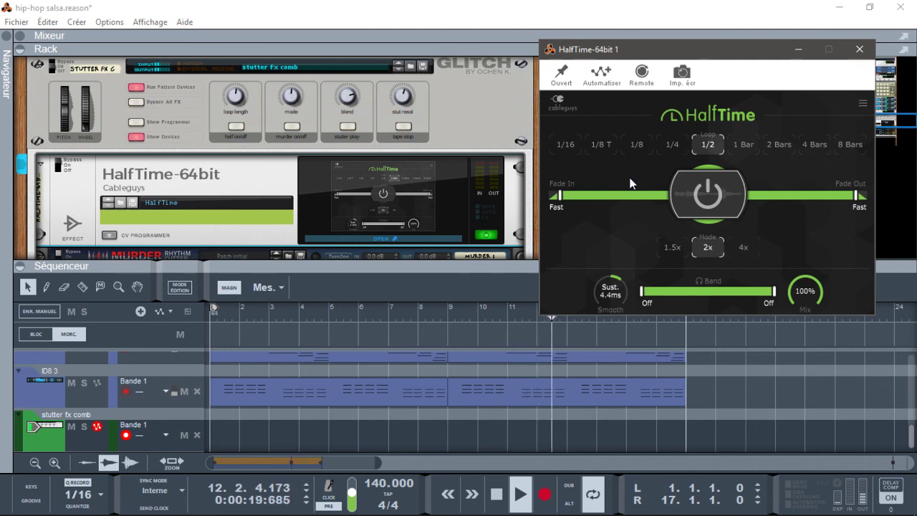
pyautogui.press('space')
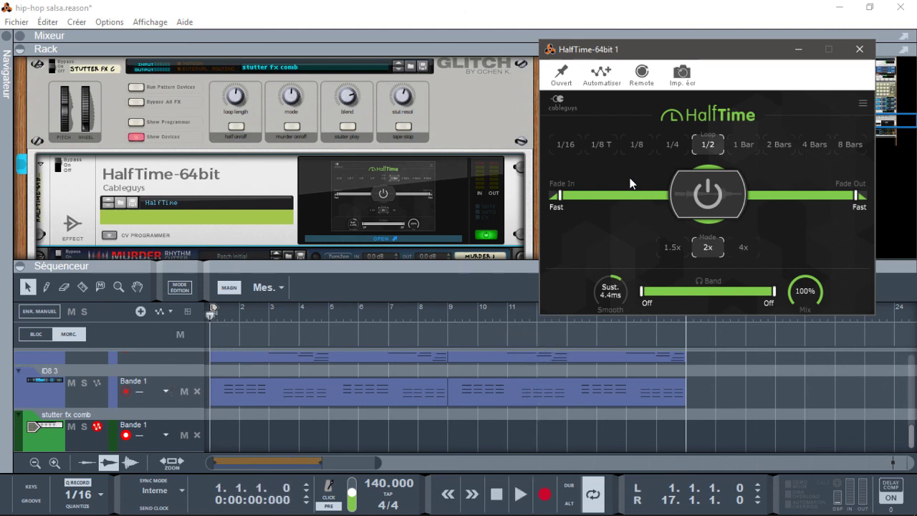
pyautogui.press('space')
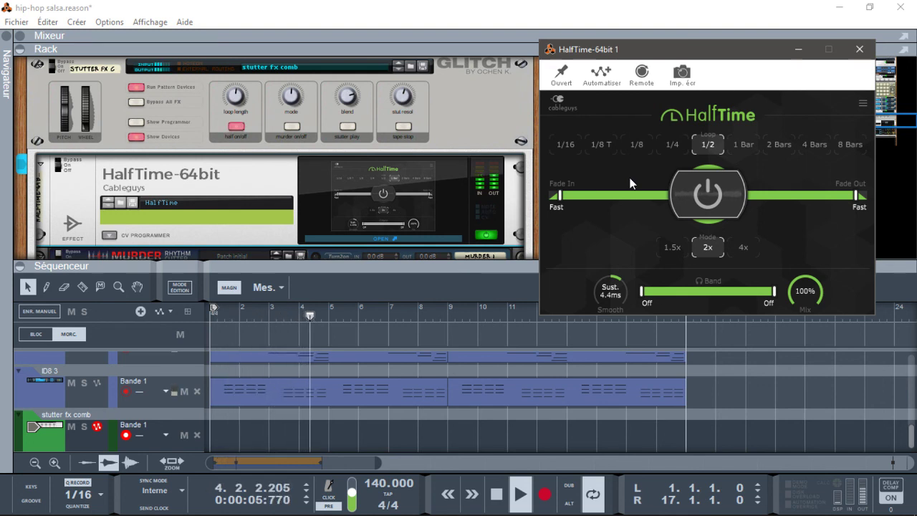
pyautogui.press('space')
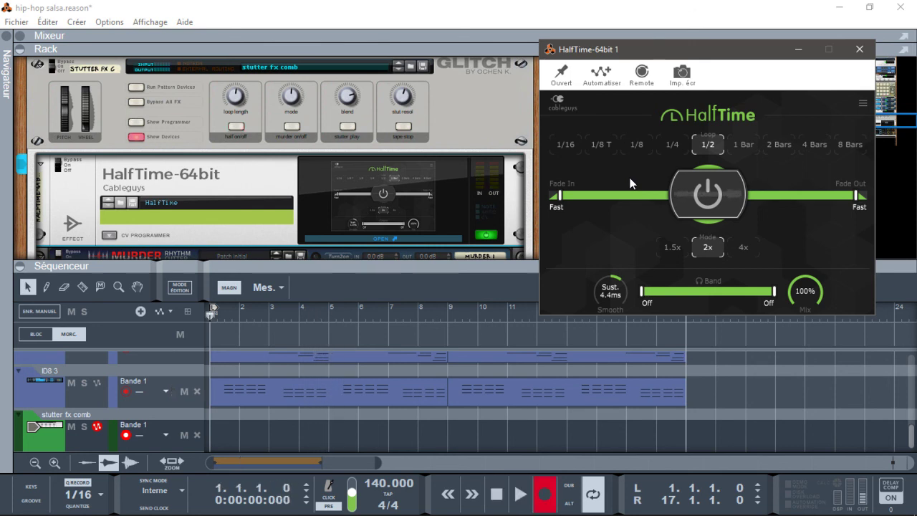
# Record automation of the Combinator's knobs and buttons on the stutter fx comb track across the loop from bar 1, and close the HalfTime window.
pyautogui.press('space')
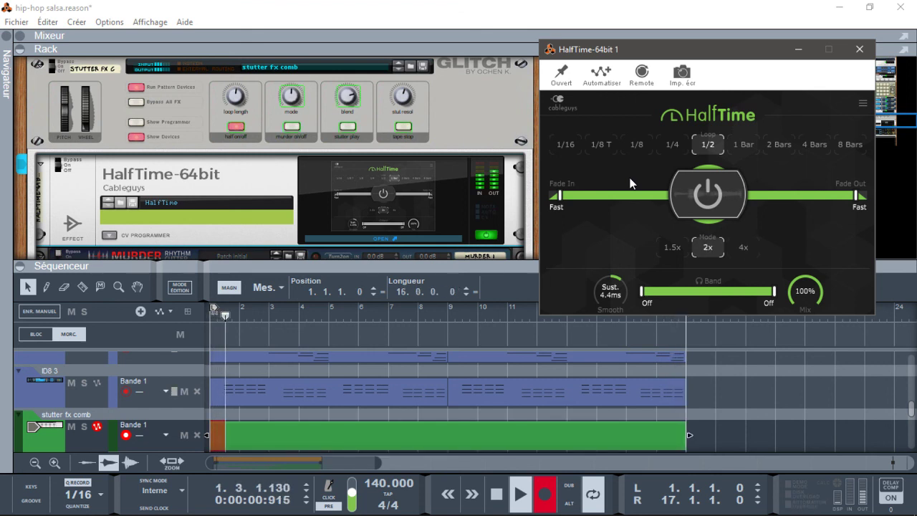
pyautogui.press('space')
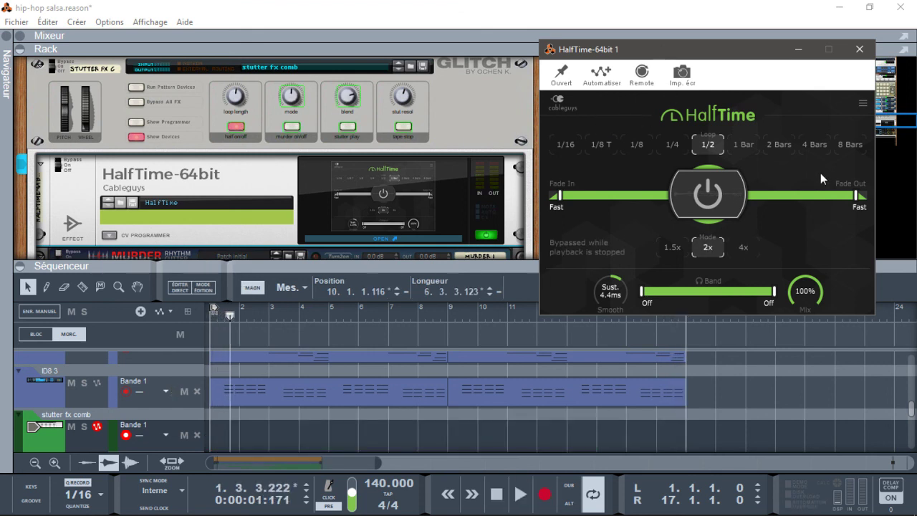
pyautogui.click(860, 51)
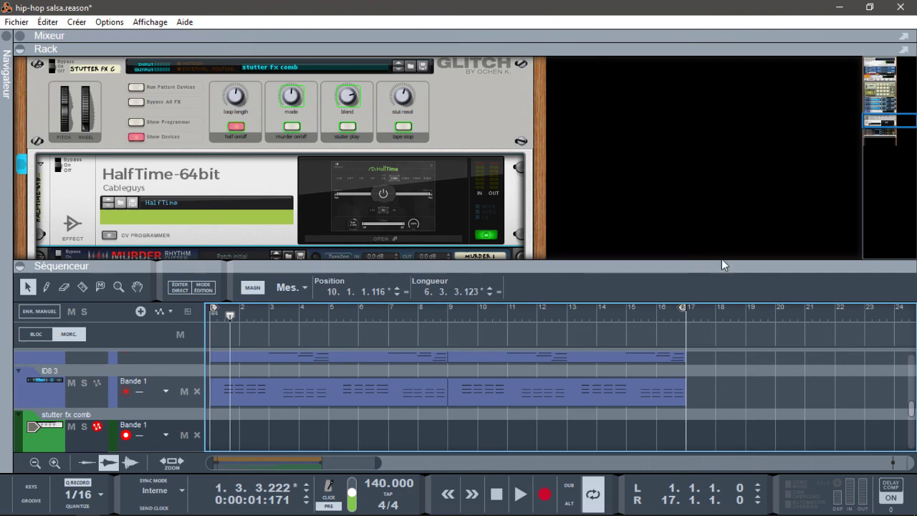
# Expand the sequencer to full height and play back the recorded Rotatif and Bouton automation lanes of stutter fx comb.
pyautogui.click(722, 259)
pyautogui.moveTo(709, 266); pyautogui.dragTo(684, 44)
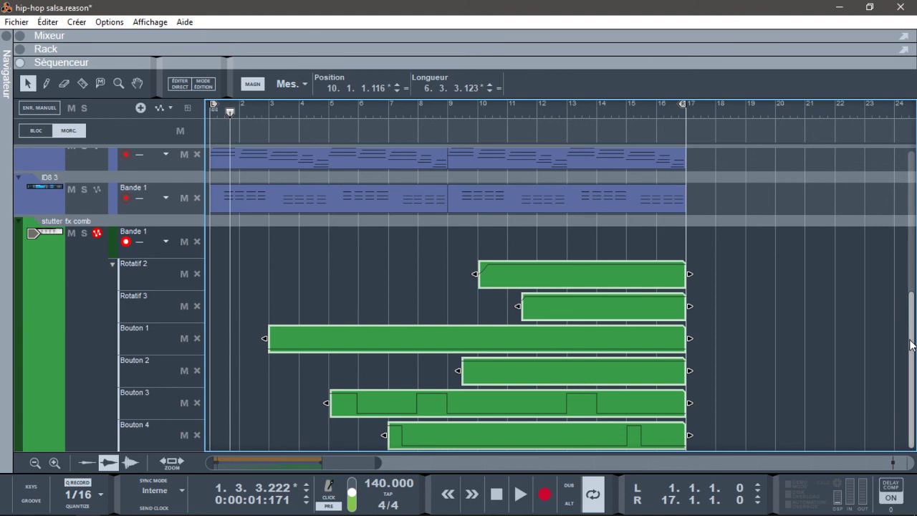
pyautogui.press('space')
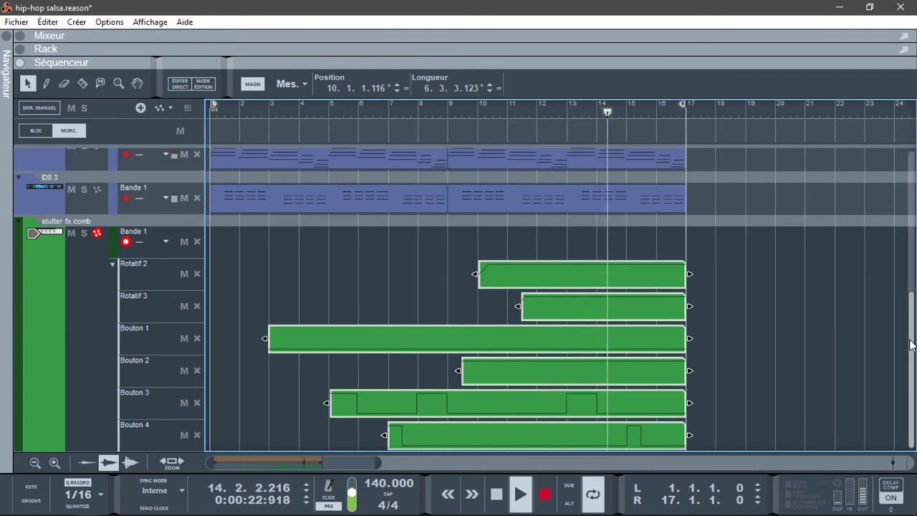
pyautogui.press('space')
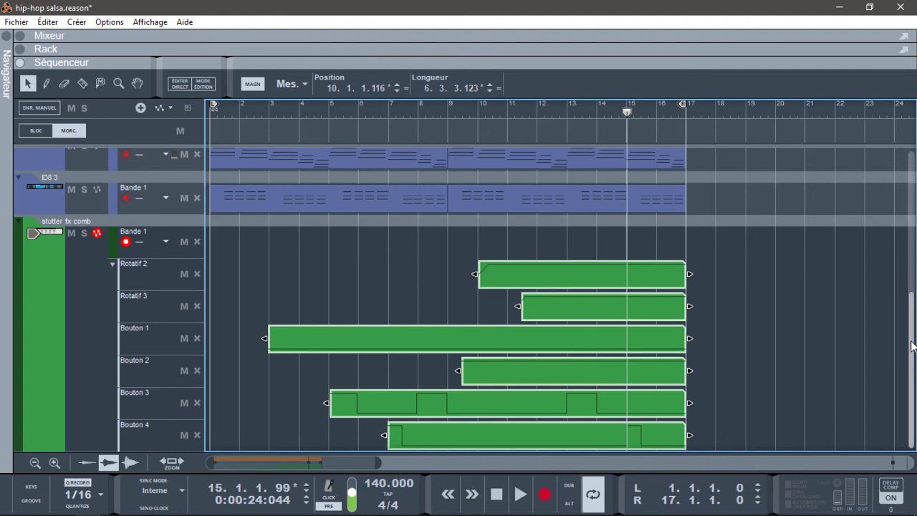